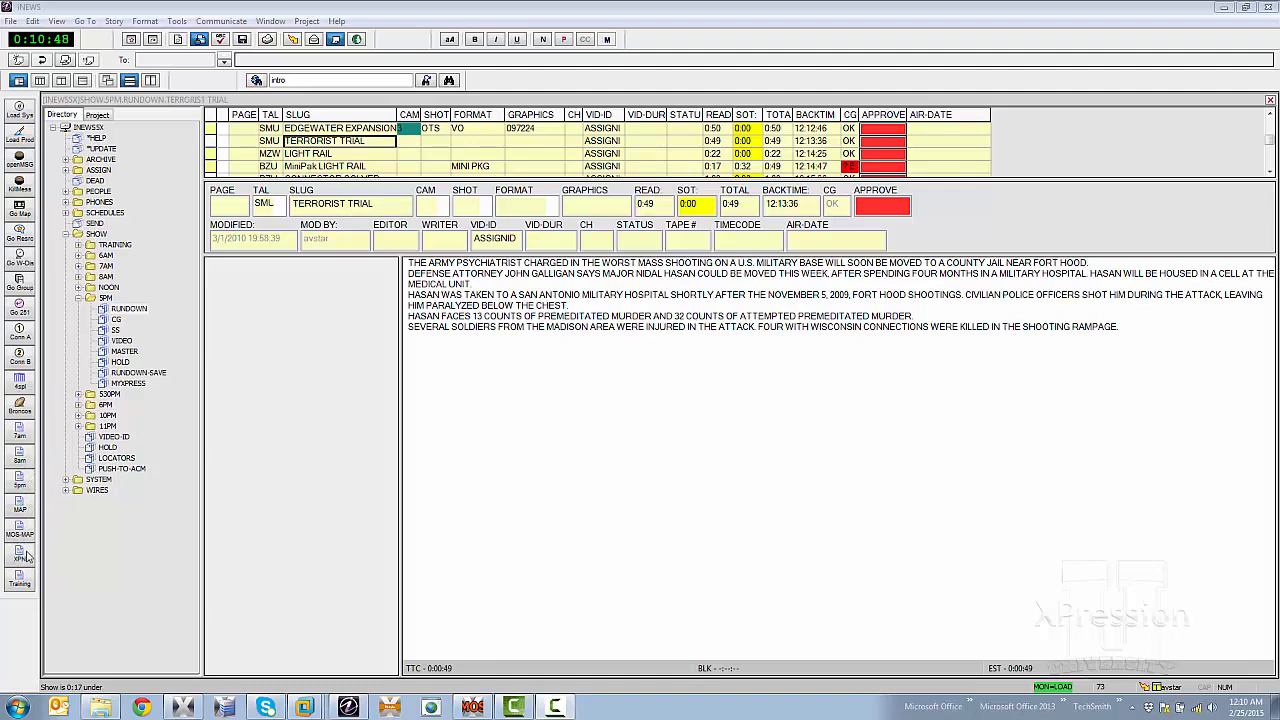
# - Launch the XPression MOS editor, filter the templates by "OTS" and load the OTS template for editing
pyautogui.click(22, 556)
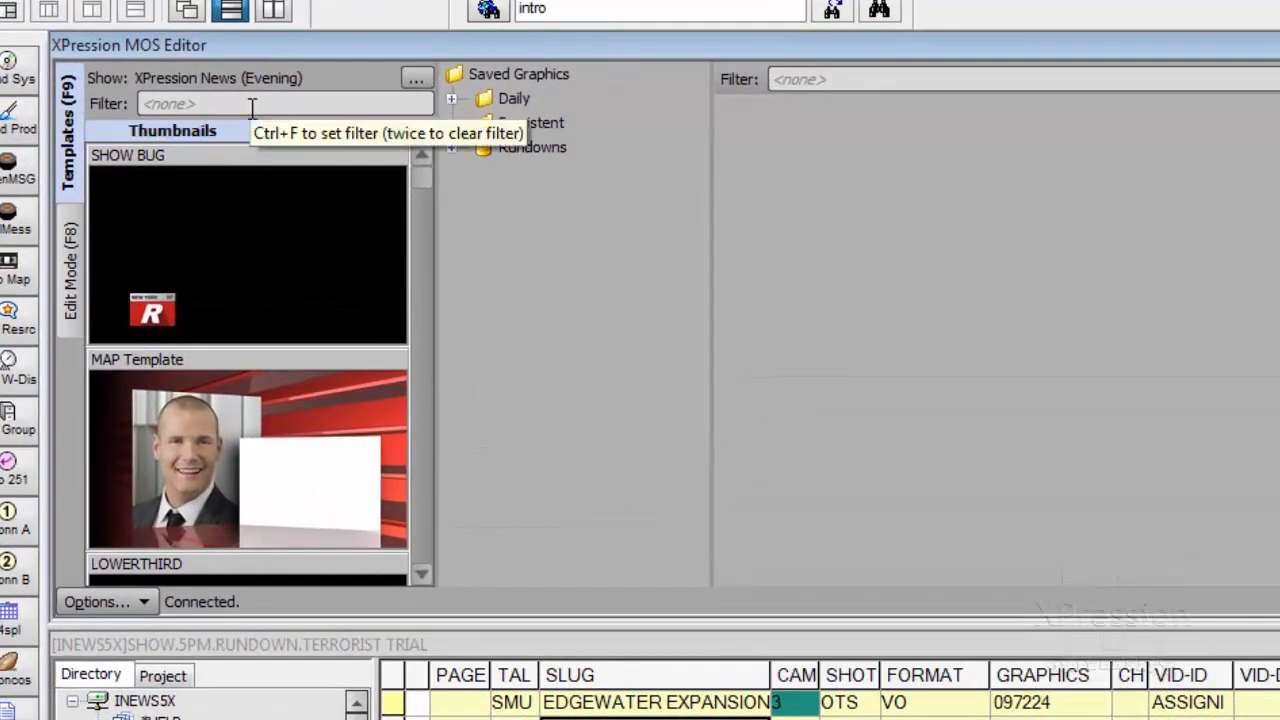
pyautogui.click(191, 105)
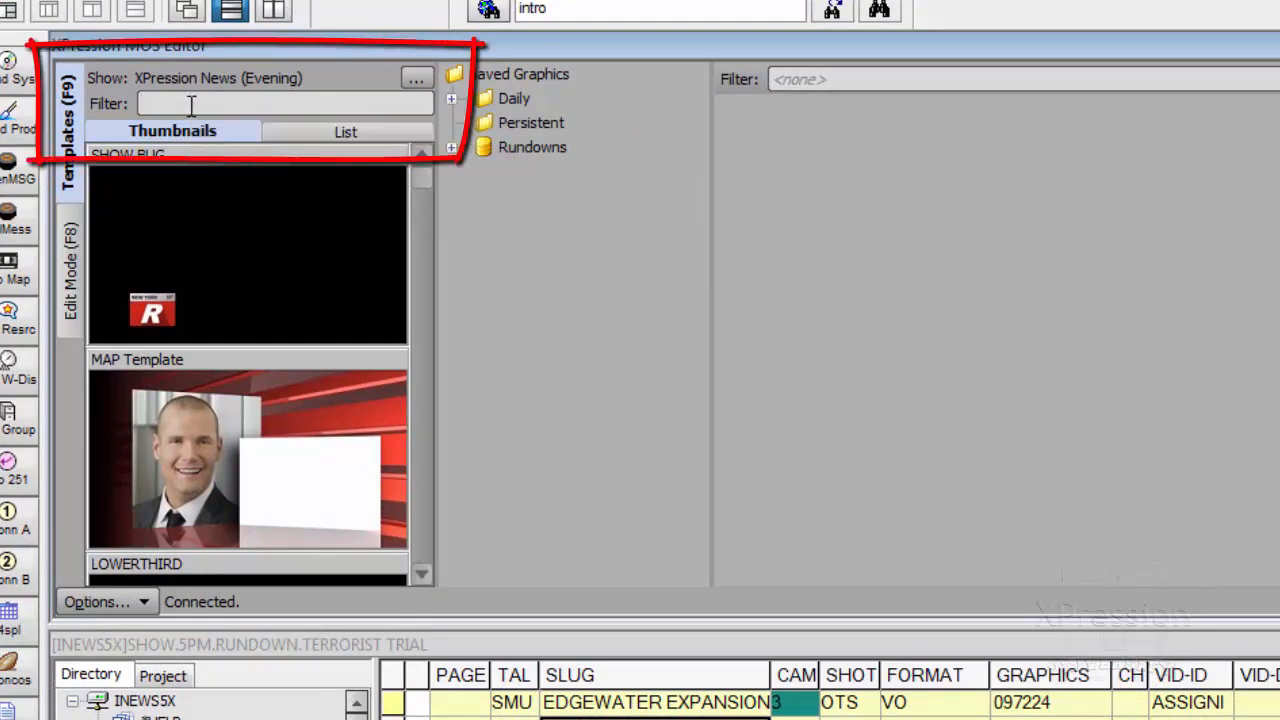
pyautogui.write('OTS')
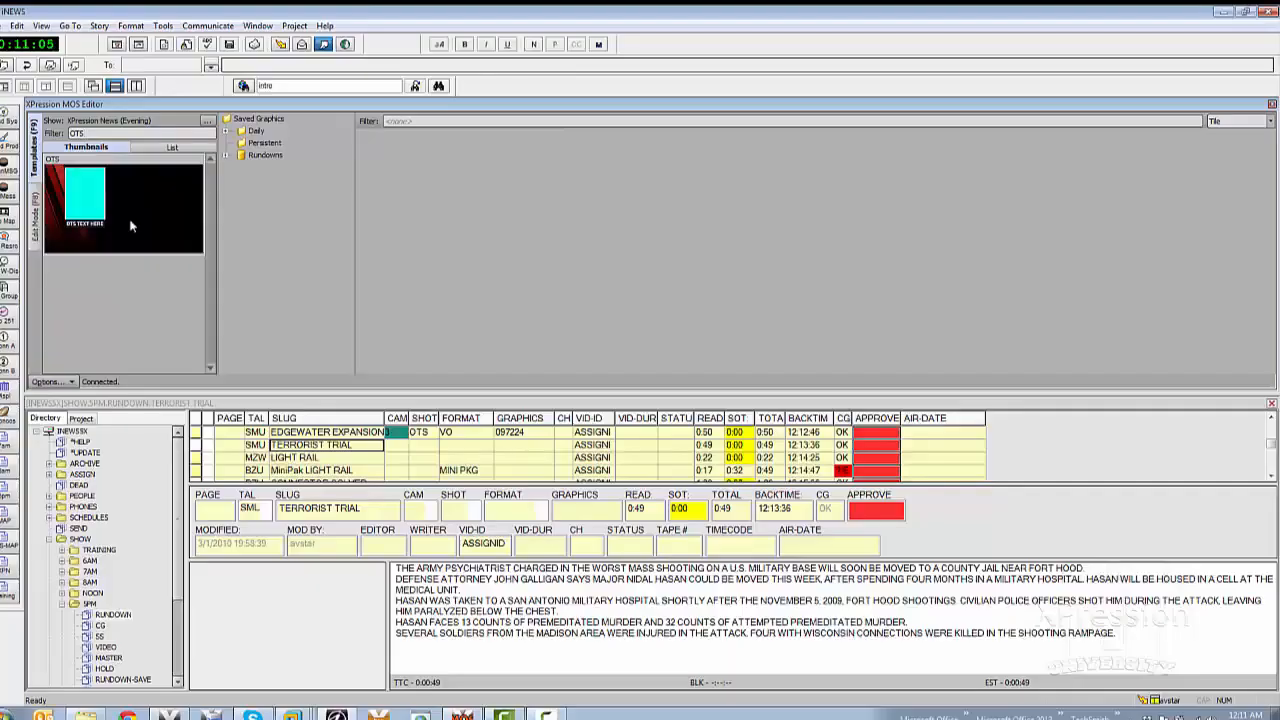
pyautogui.doubleClick(262, 283)
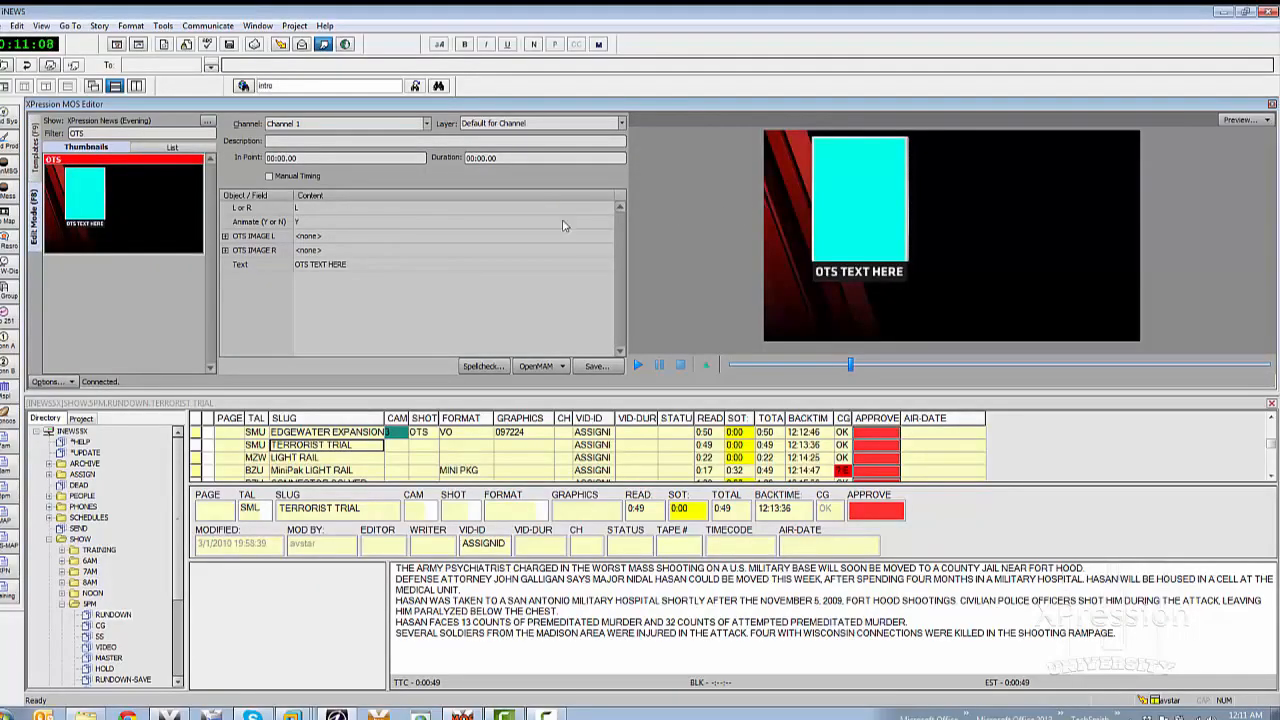
pyautogui.moveTo(300, 198); pyautogui.dragTo(318, 198)
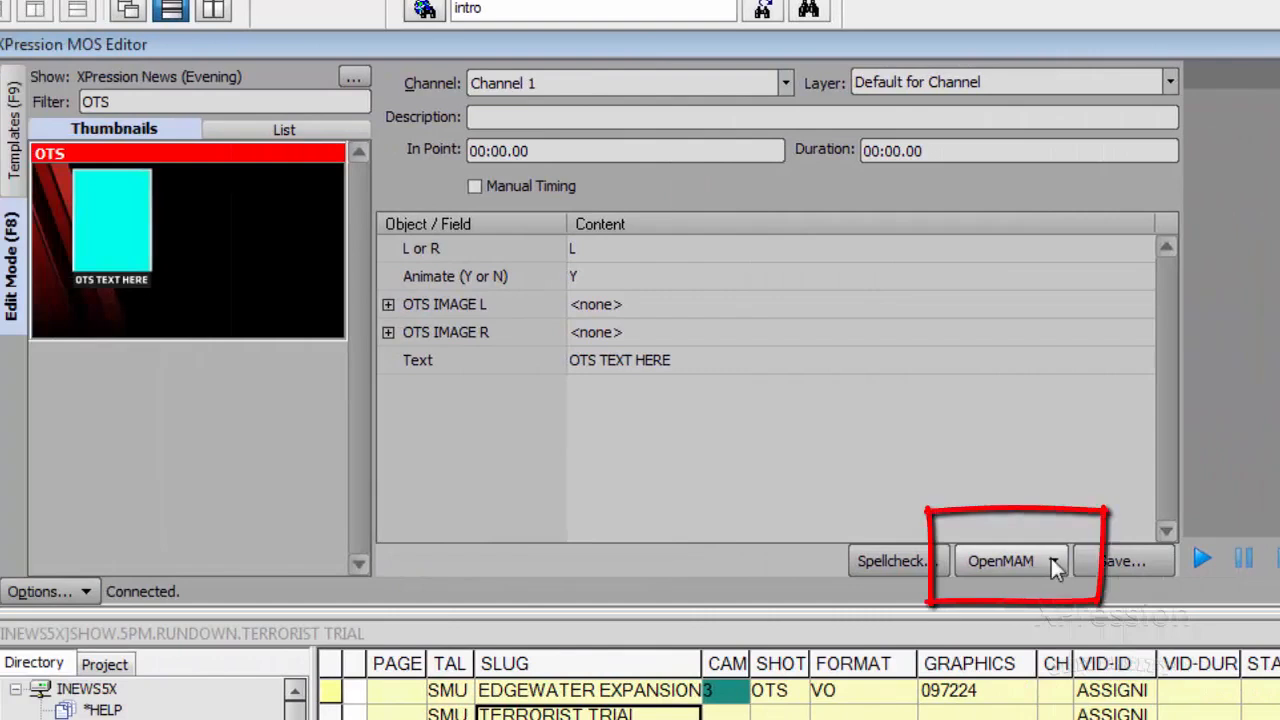
# - Open the Streamline asset library through OpenMAM and close the details window of the mugshot asset
pyautogui.click(1051, 558)
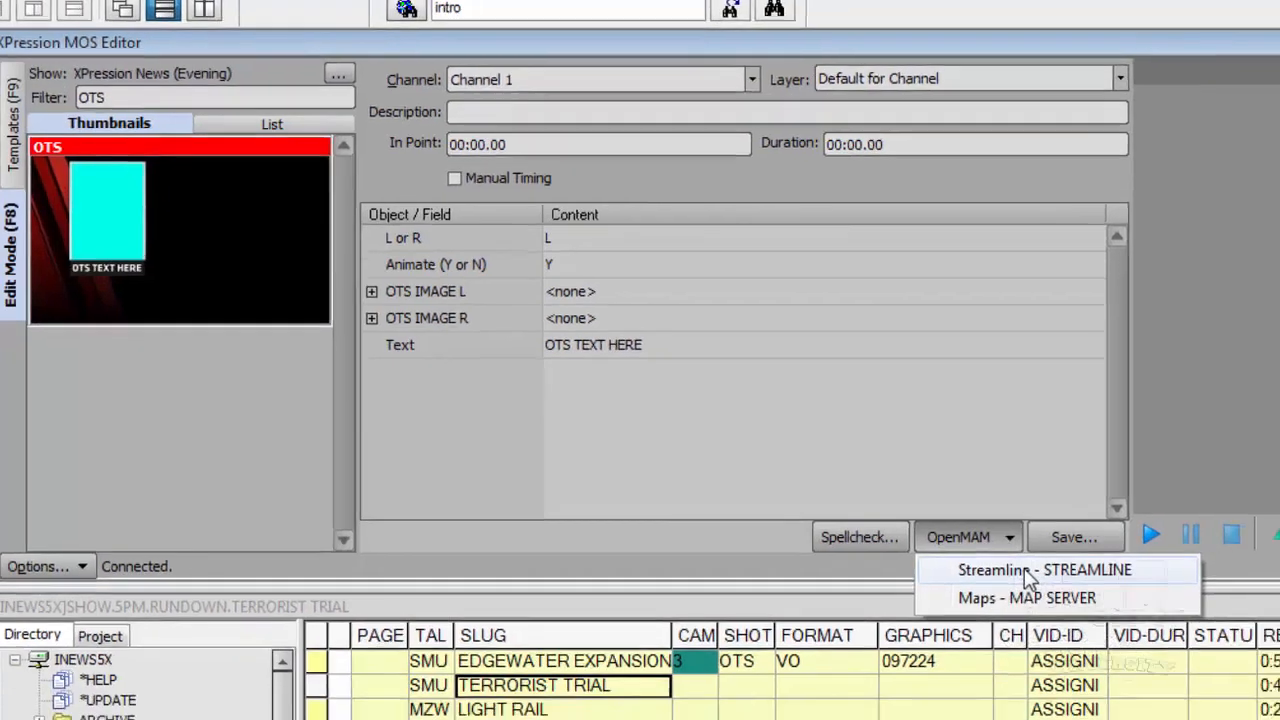
pyautogui.click(1073, 598)
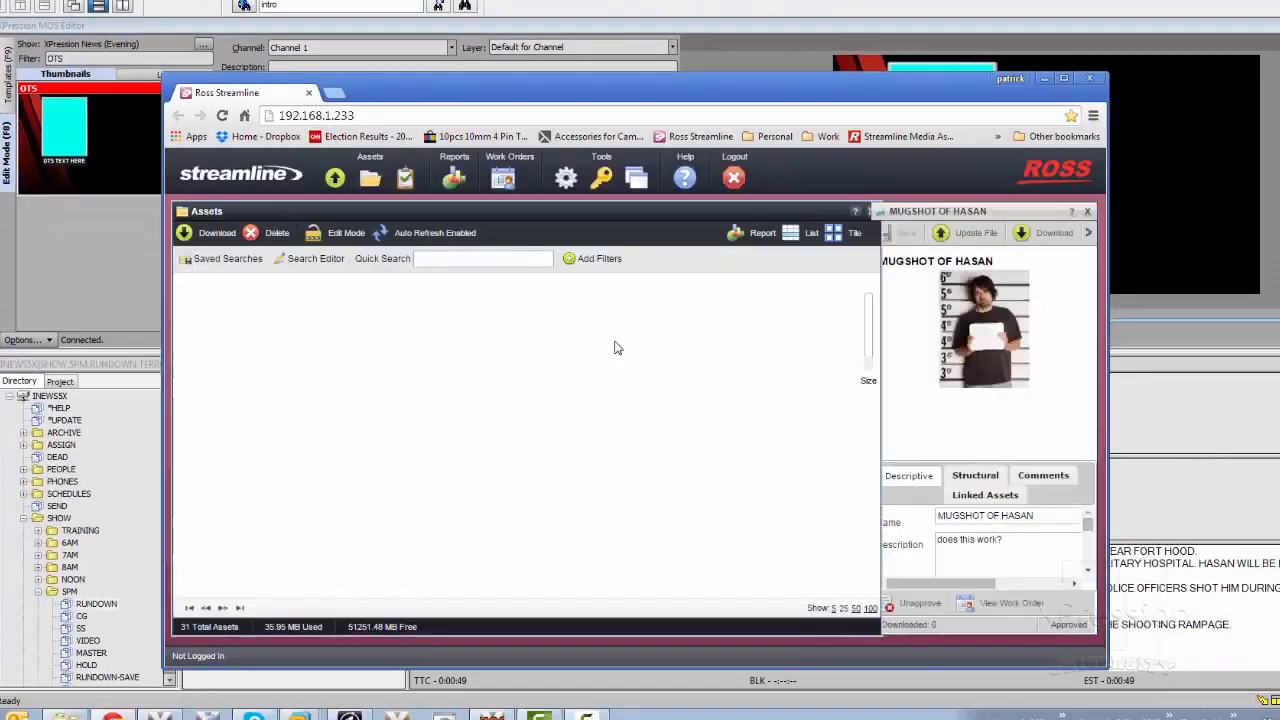
pyautogui.click(1088, 211)
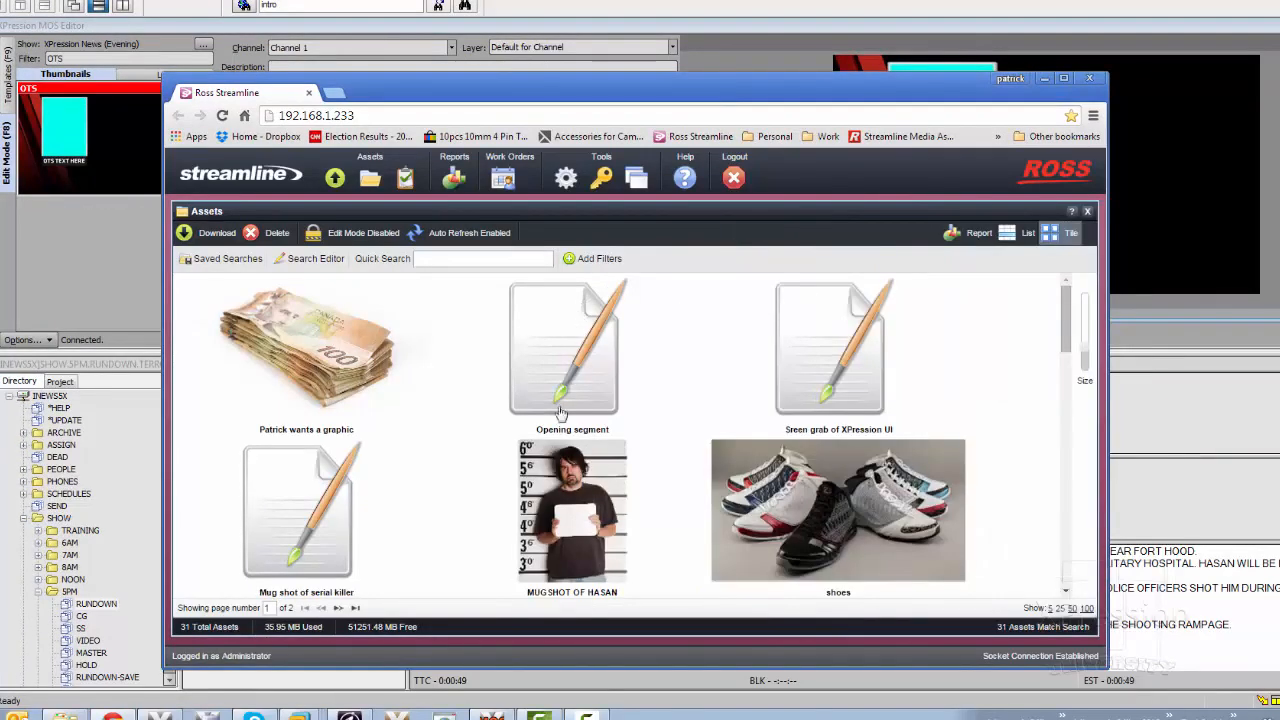
# - Move the Streamline window off the template fields and quick-search its assets for "MUG"
pyautogui.moveTo(553, 87); pyautogui.dragTo(889, 77)
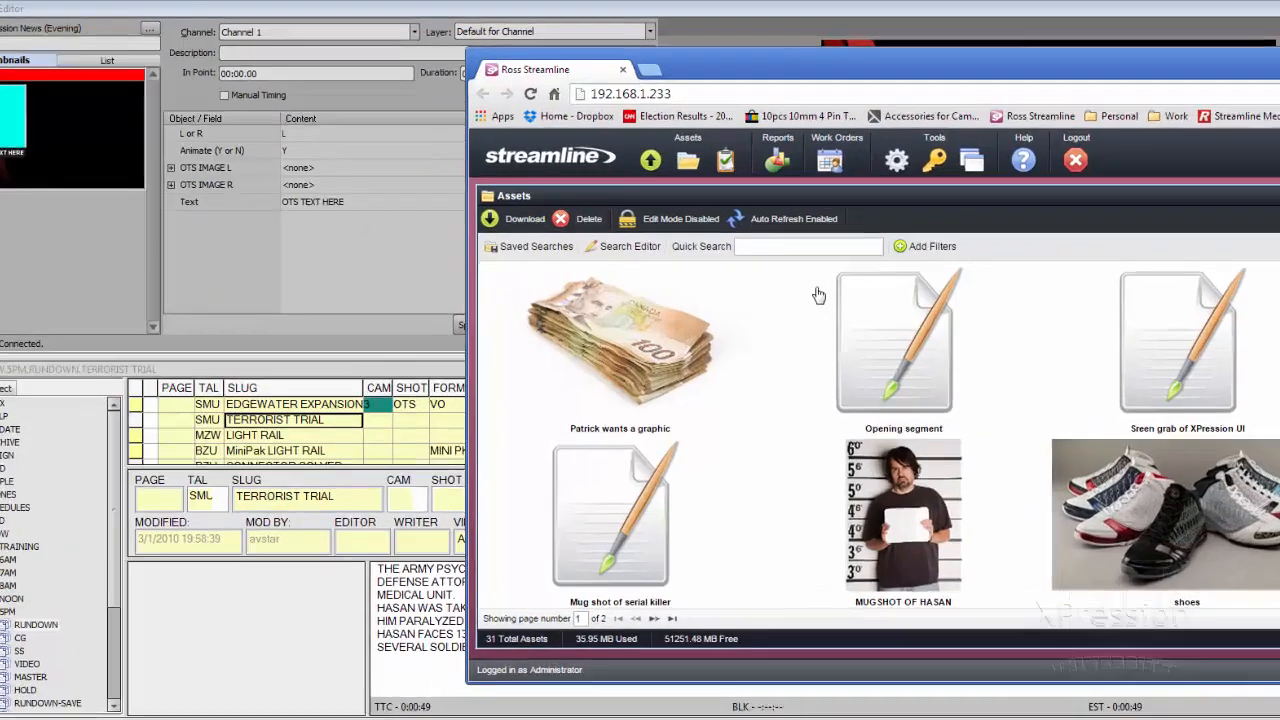
pyautogui.click(805, 249)
pyautogui.write('MUG')
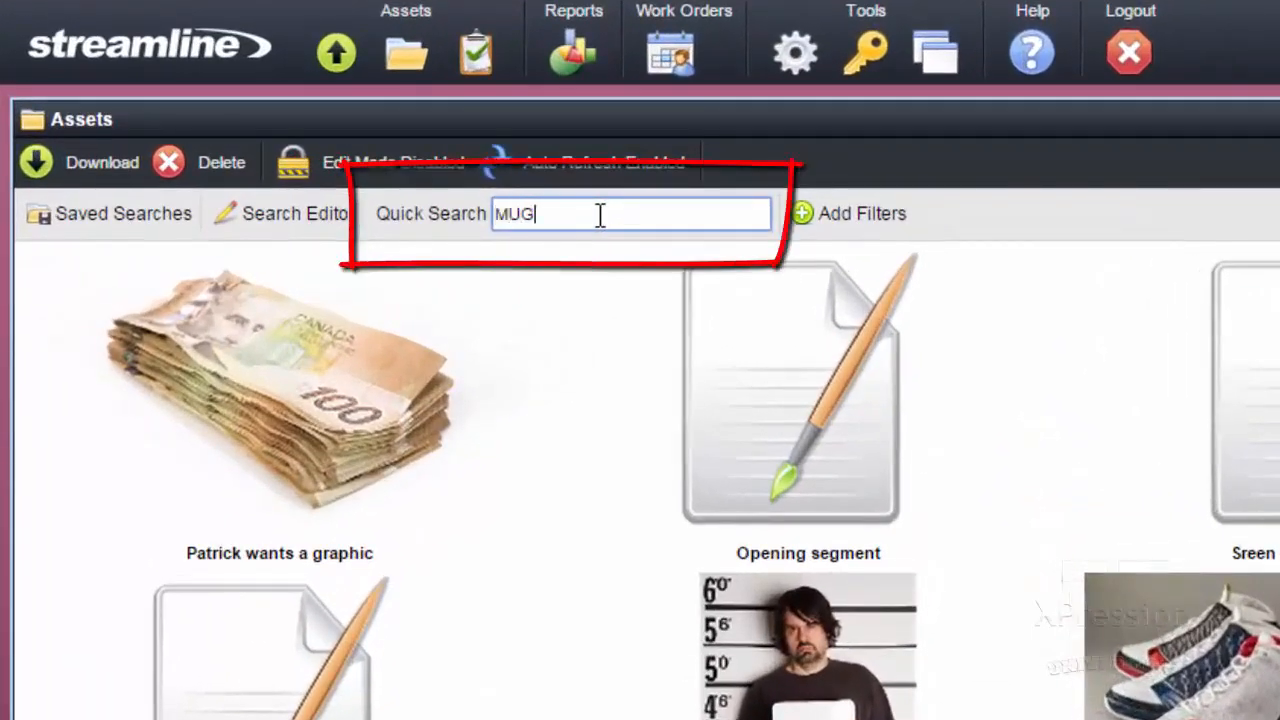
pyautogui.press('Return')
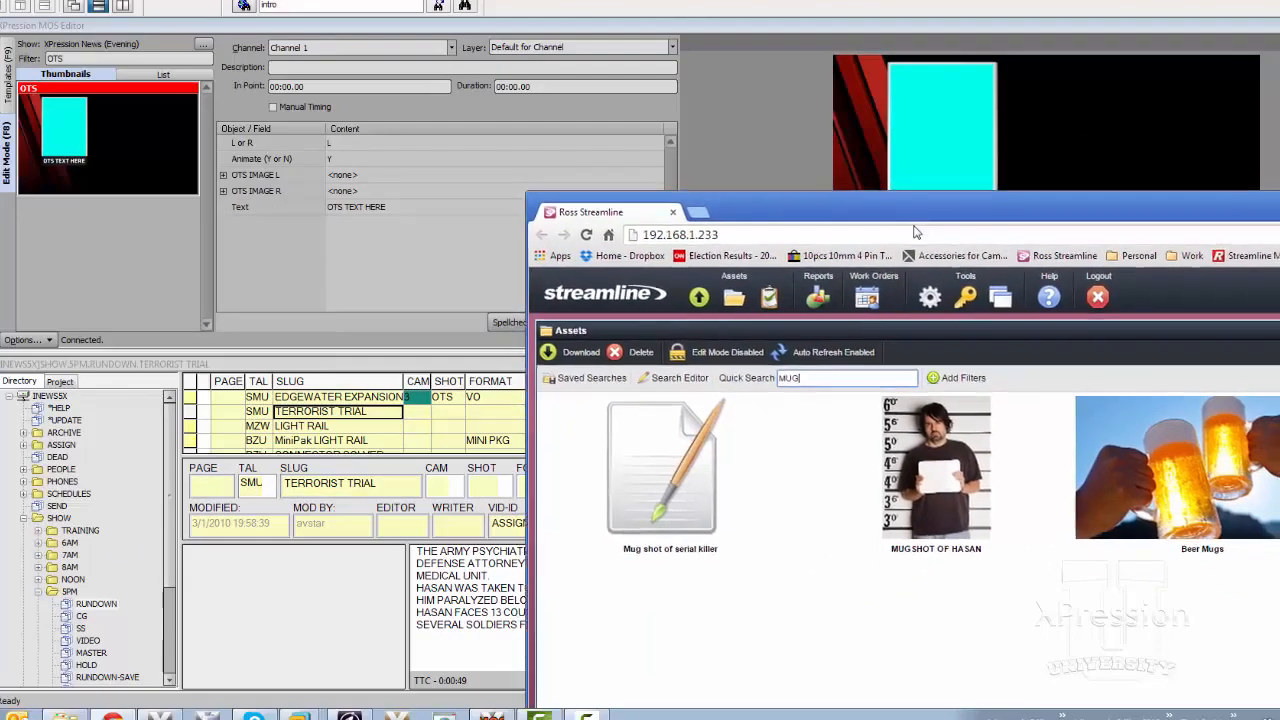
# - Assign the MUGSHOT OF HASAN asset to the template's OTS IMAGE L field and return to the MOS editor
pyautogui.moveTo(900, 108); pyautogui.dragTo(893, 186)
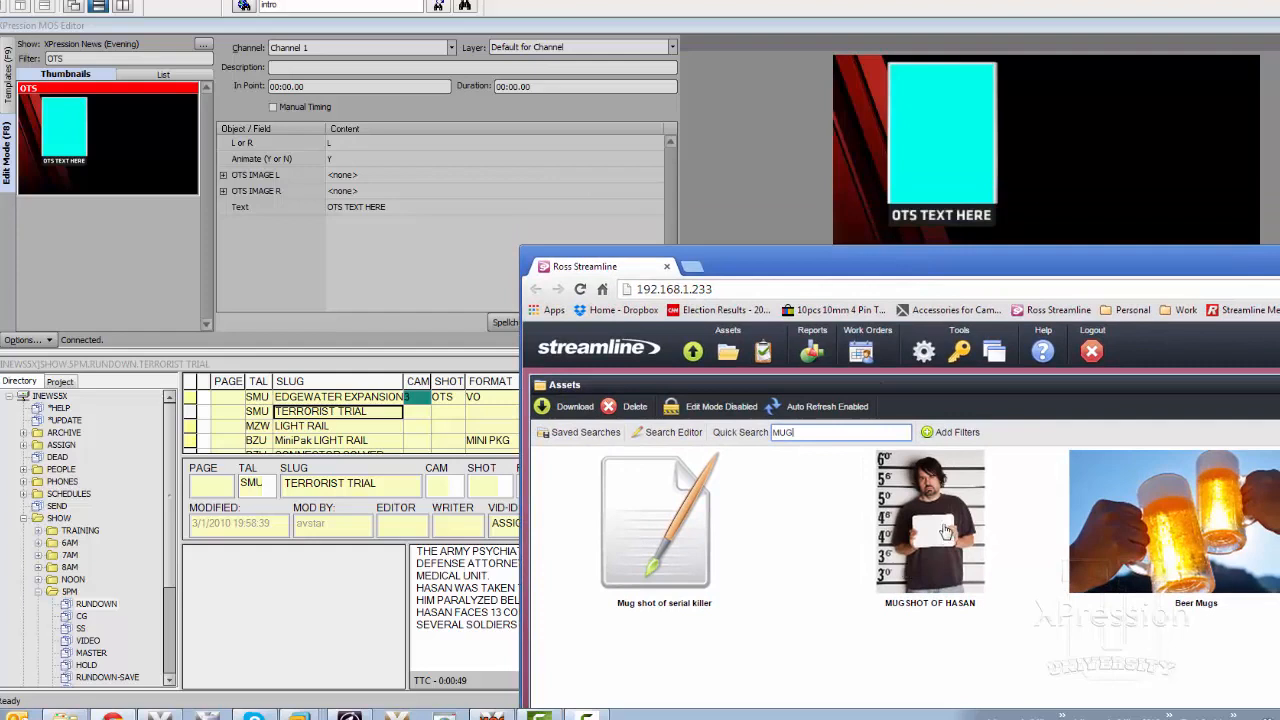
pyautogui.moveTo(940, 530); pyautogui.dragTo(423, 180)
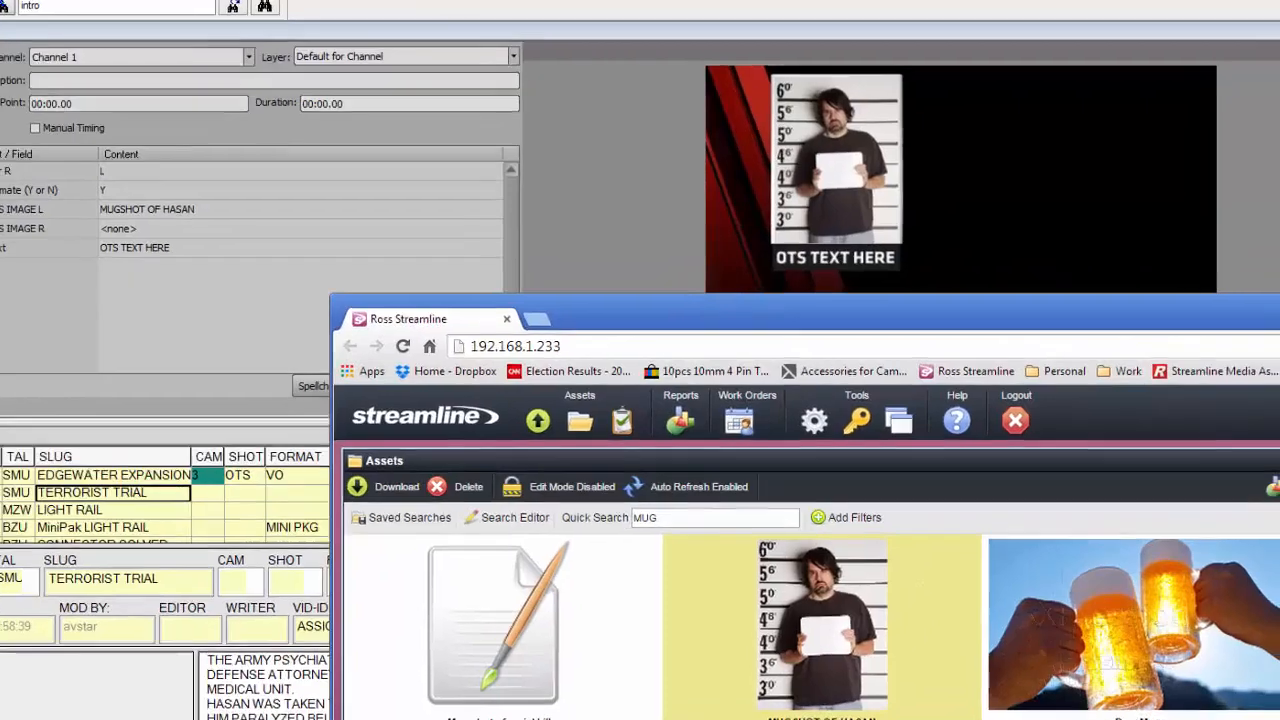
pyautogui.click(1183, 238)
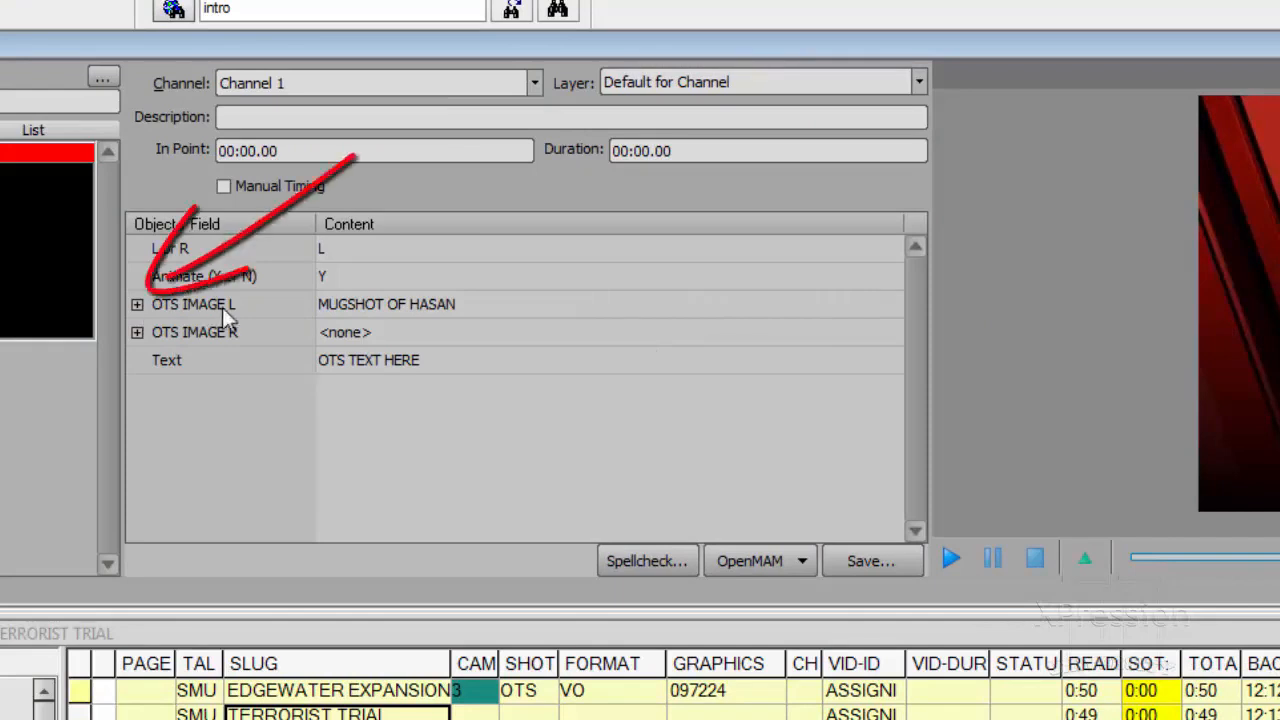
# - Expand OTS IMAGE L and set its texture scale to 0.526 in x and y with the aspect locked
pyautogui.click(137, 304)
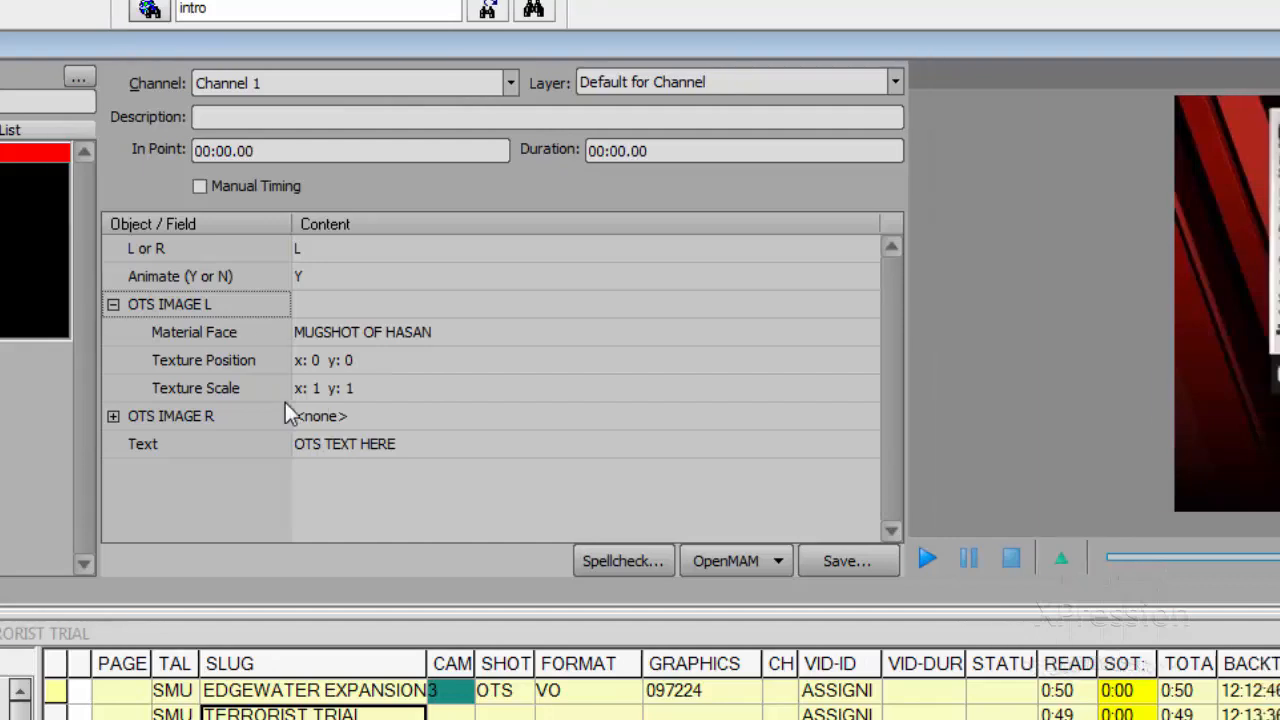
pyautogui.click(168, 391)
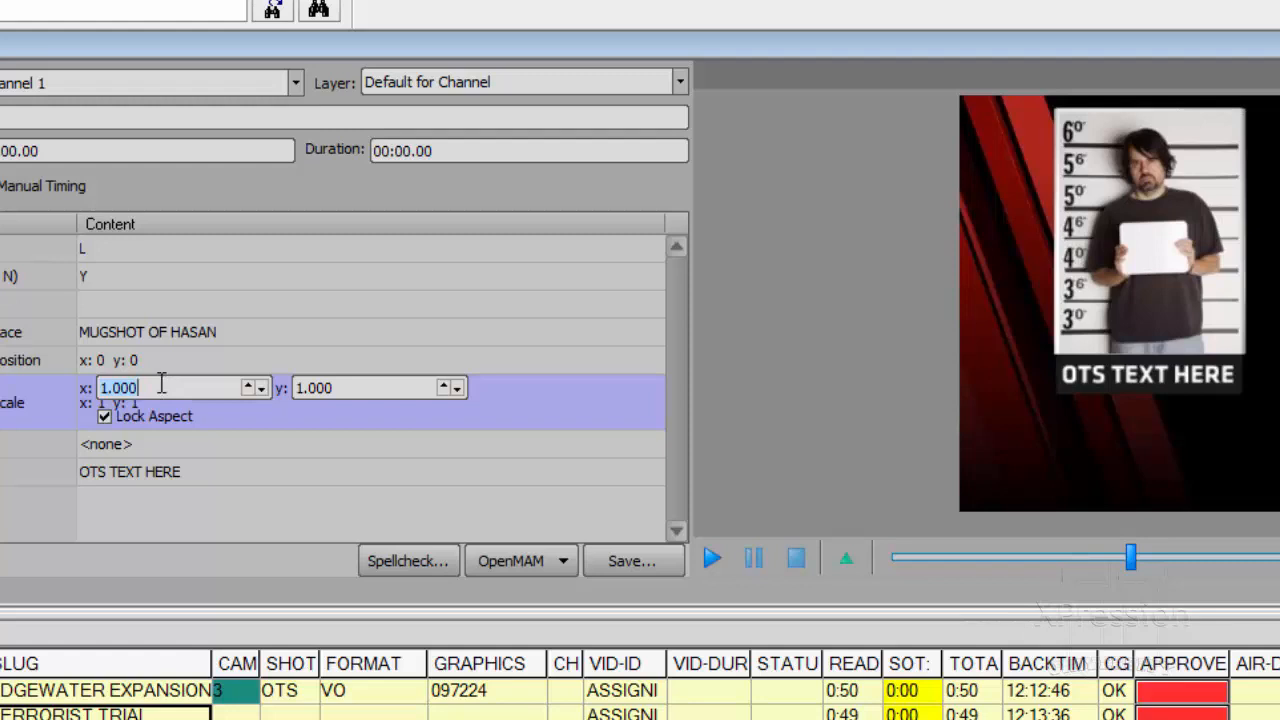
pyautogui.click(162, 384)
pyautogui.moveTo(162, 384); pyautogui.dragTo(162, 687)
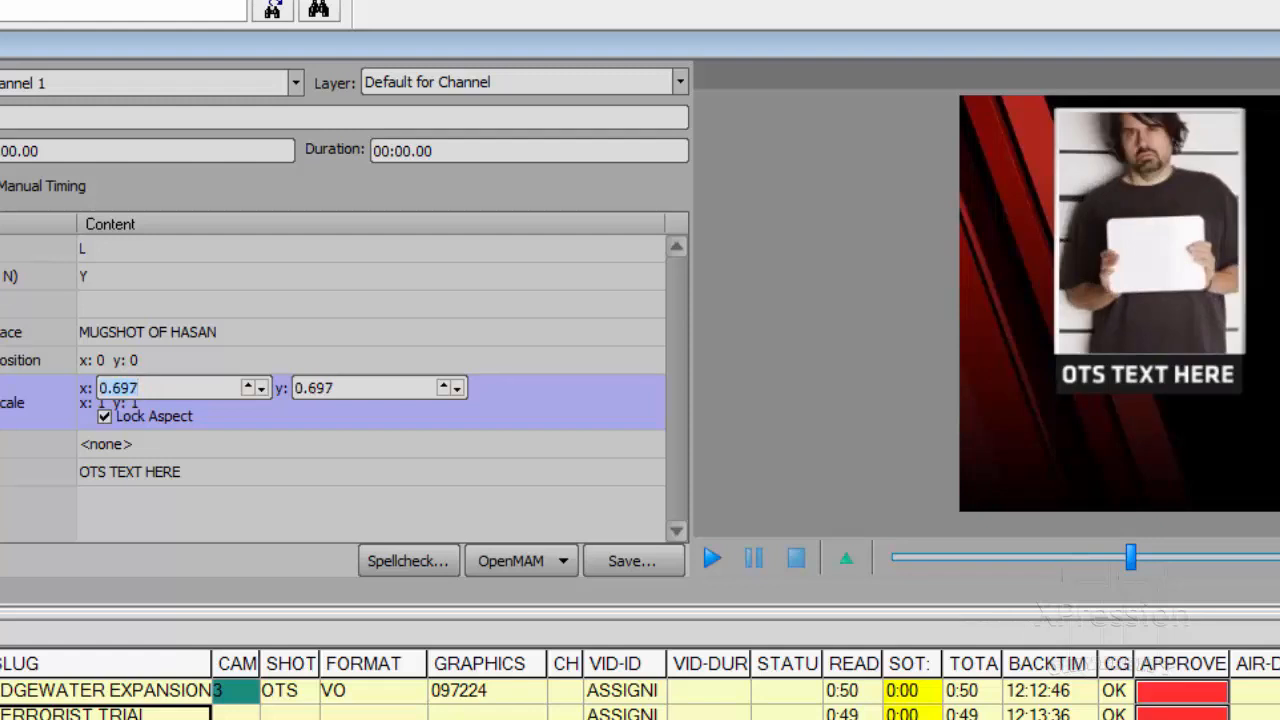
pyautogui.moveTo(162, 687); pyautogui.dragTo(234, 323)
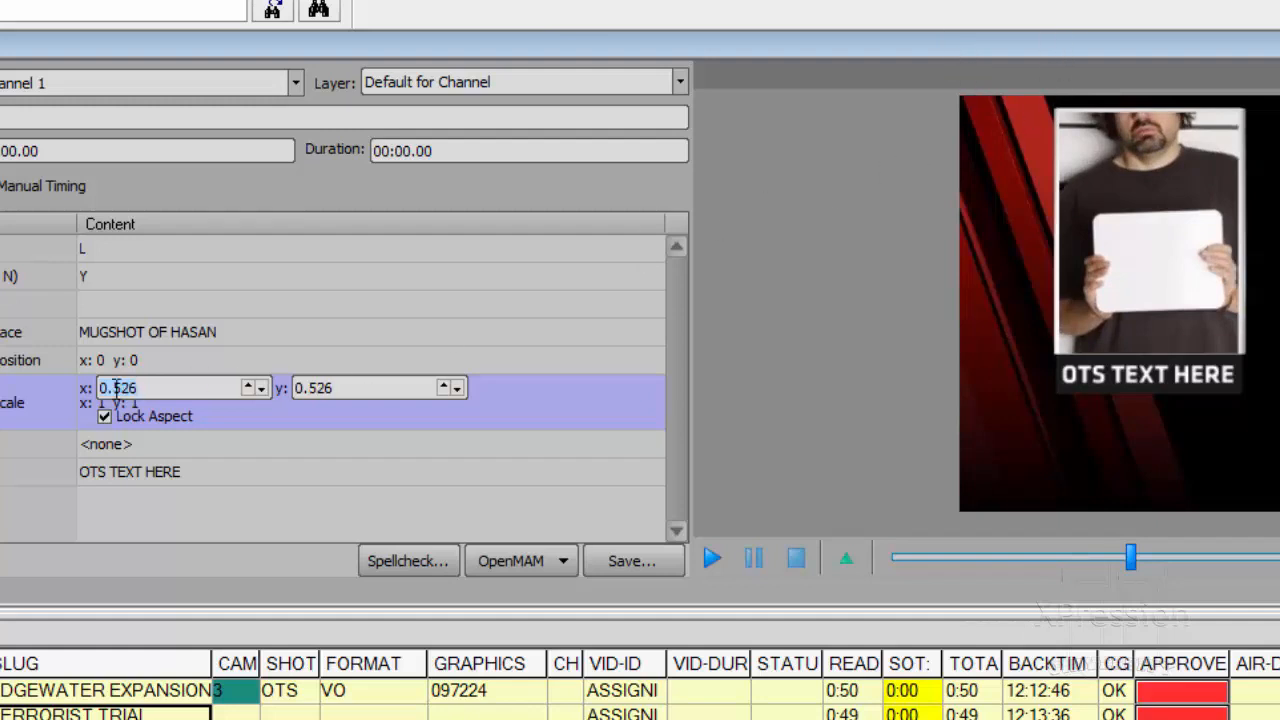
# - Set the y texture position of OTS IMAGE L to -0.337 to reframe the mugshot
pyautogui.click(160, 360)
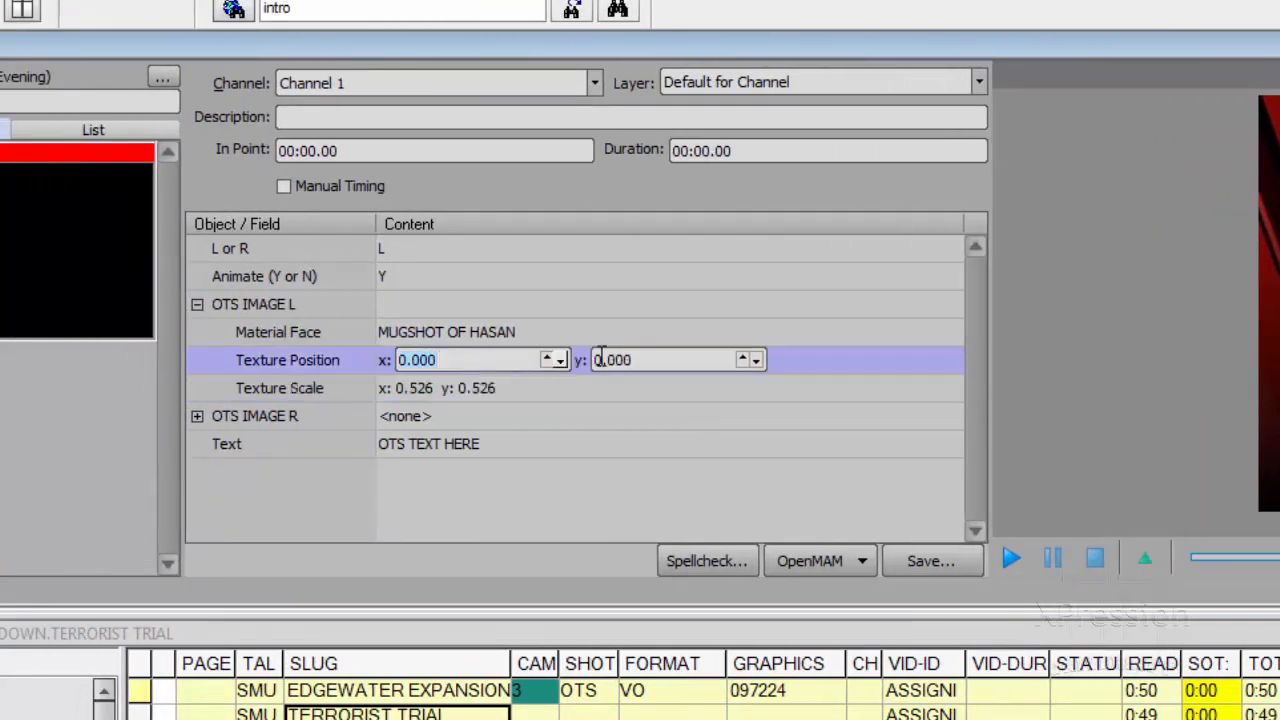
pyautogui.click(651, 358)
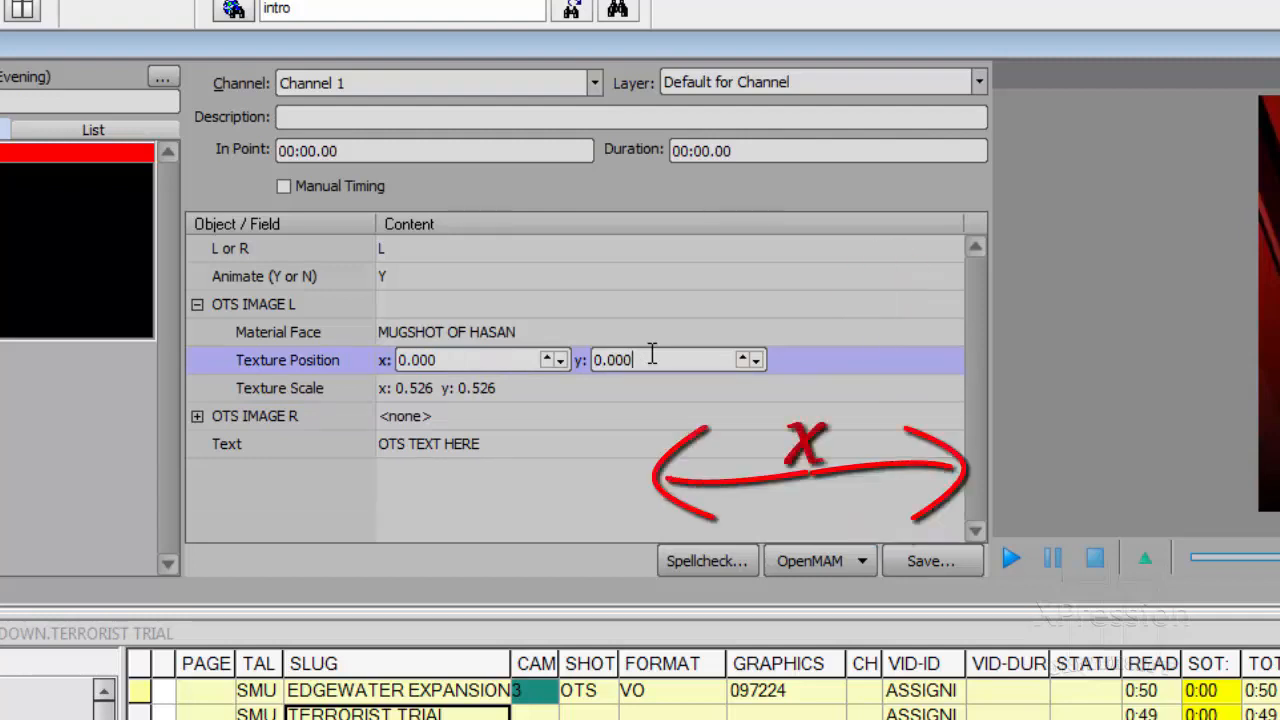
pyautogui.press('Down')
pyautogui.press('Down')
pyautogui.press('Down')
pyautogui.press('Down')
pyautogui.press('Down')
pyautogui.press('Down')
pyautogui.press('Down')
pyautogui.press('Down')
pyautogui.press('Down')
pyautogui.press('Down')
pyautogui.press('Down')
pyautogui.press('Down')
pyautogui.press('Down')
pyautogui.press('Down')
pyautogui.press('Down')
pyautogui.press('Down')
pyautogui.press('Down')
pyautogui.press('Down')
pyautogui.press('Down')
pyautogui.press('Down')
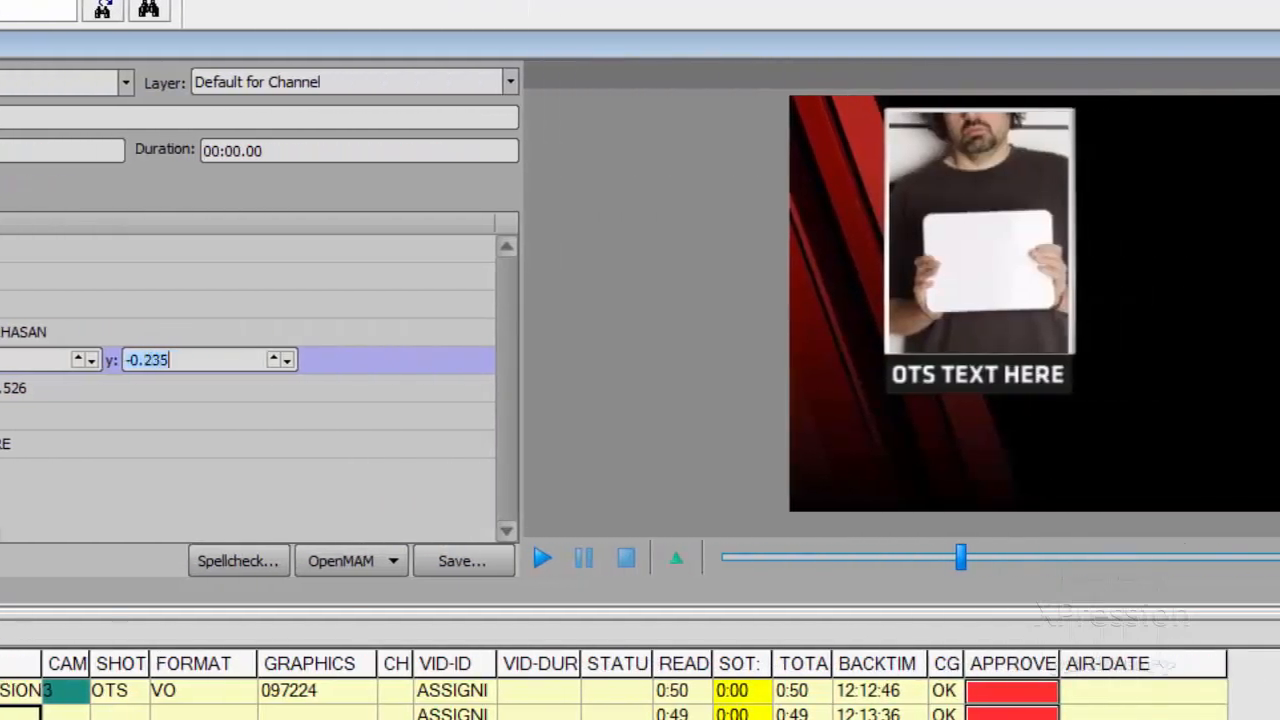
pyautogui.press('Down')
pyautogui.press('Down')
pyautogui.press('Down')
pyautogui.press('Down')
pyautogui.press('Down')
pyautogui.press('Down')
pyautogui.press('Down')
pyautogui.press('Down')
pyautogui.press('Down')
pyautogui.press('Down')
pyautogui.press('Down')
pyautogui.press('Down')
pyautogui.press('Down')
pyautogui.press('Down')
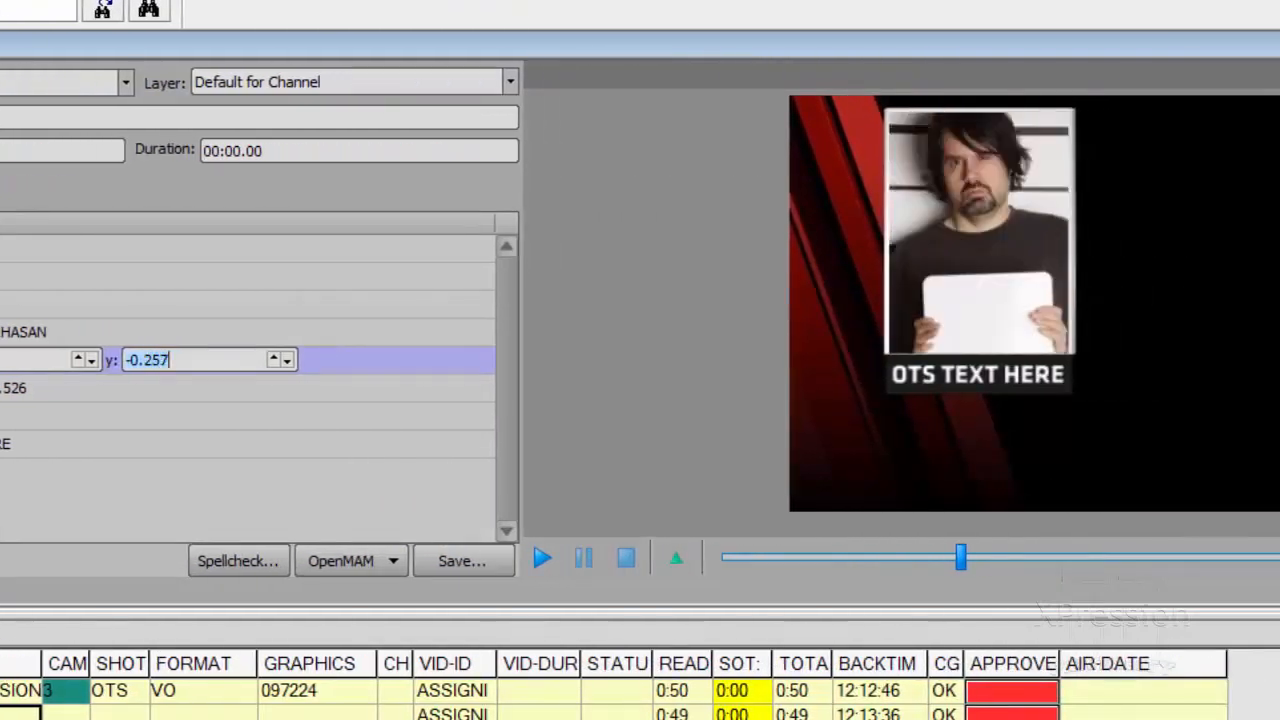
pyautogui.press('Down')
pyautogui.press('Down')
pyautogui.press('Down')
pyautogui.press('Down')
pyautogui.press('Down')
pyautogui.press('Down')
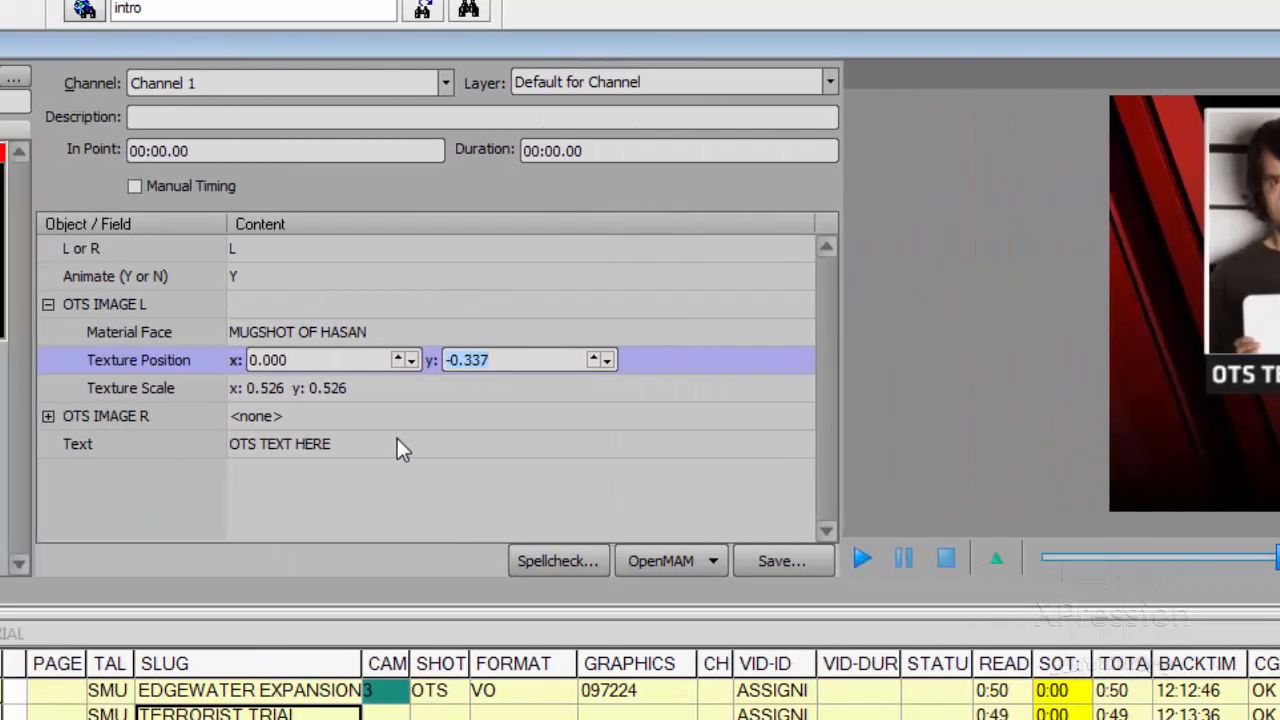
# - Replace the template's placeholder text with "HASAN FOUND"
pyautogui.click(332, 445)
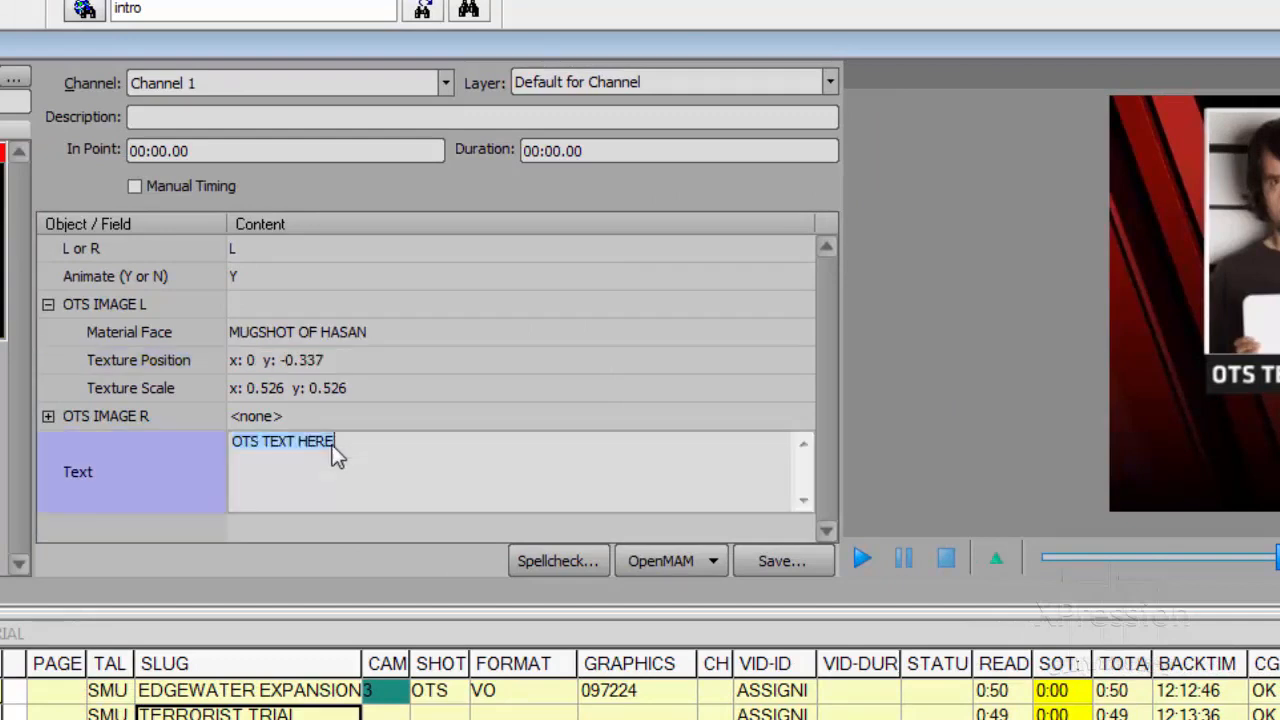
pyautogui.press('Delete')
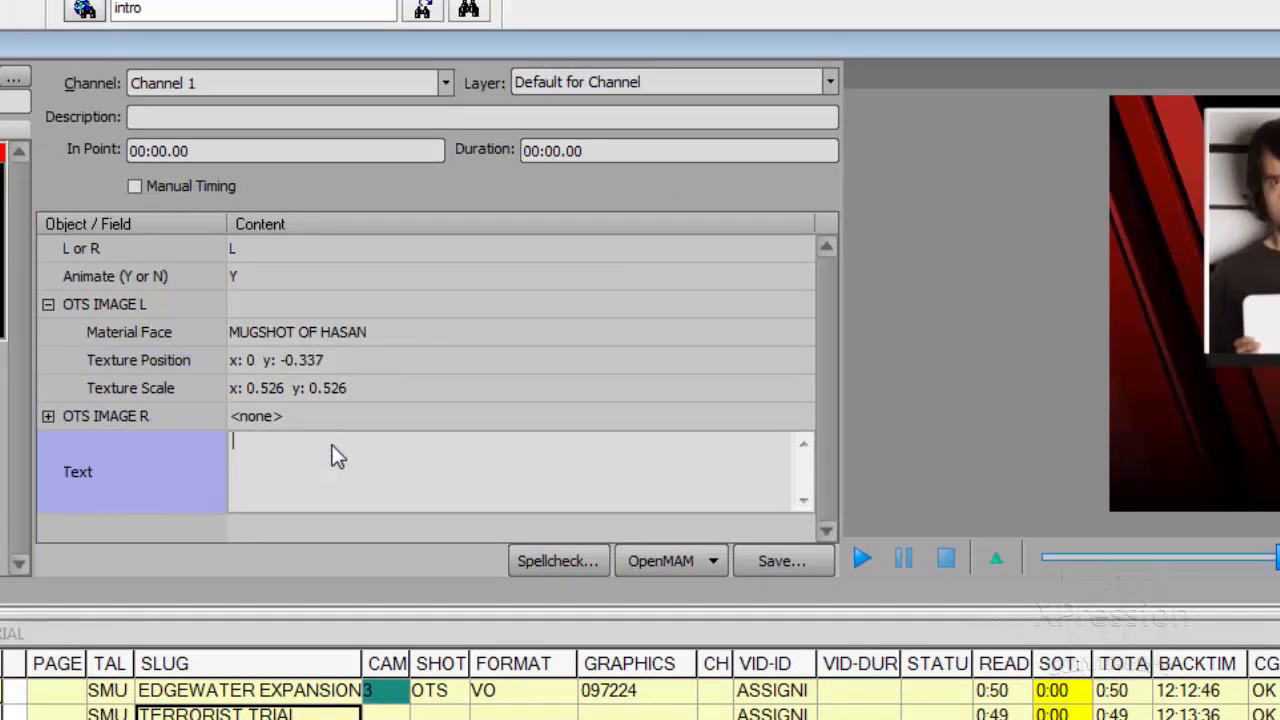
pyautogui.write('HA')
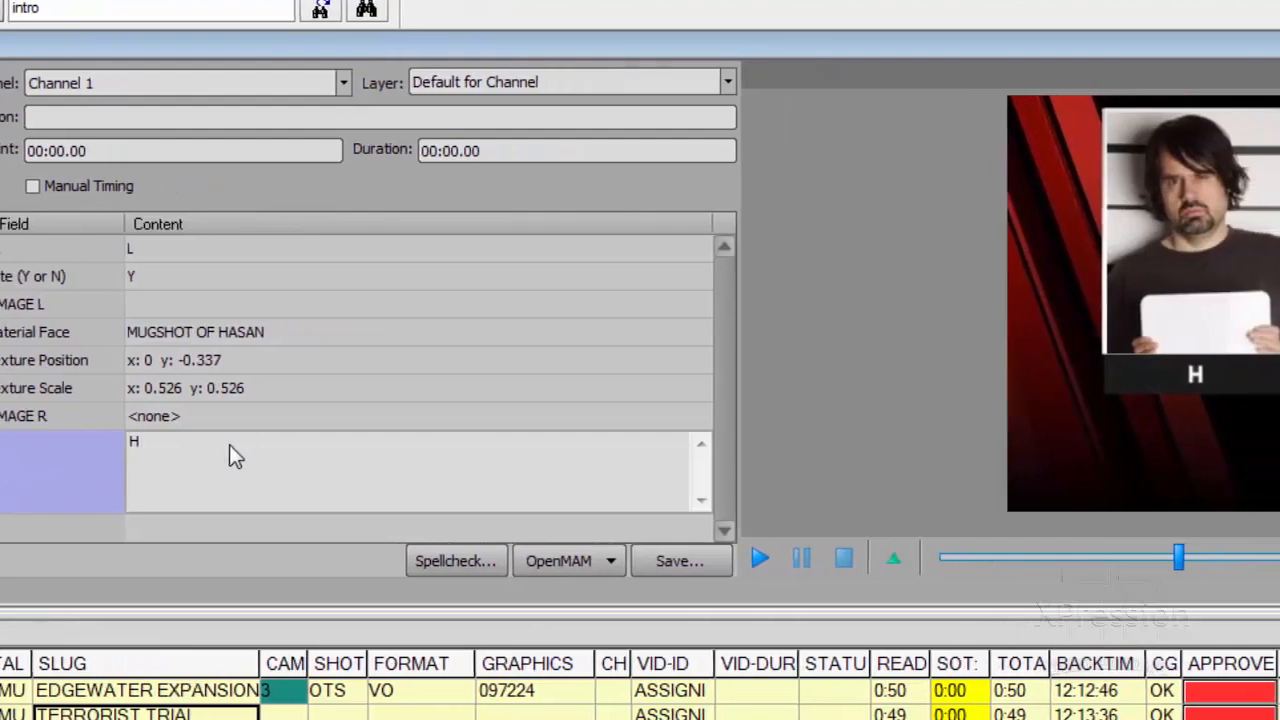
pyautogui.write('SAN F')
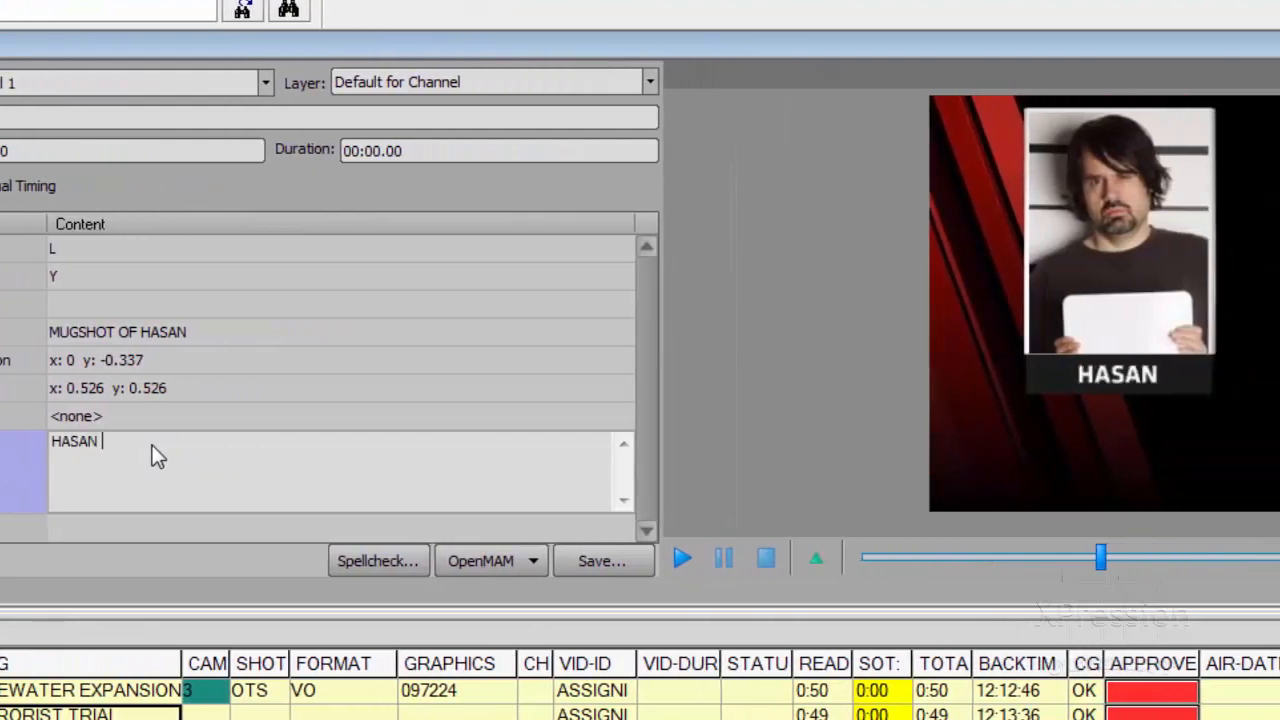
pyautogui.write('OU')
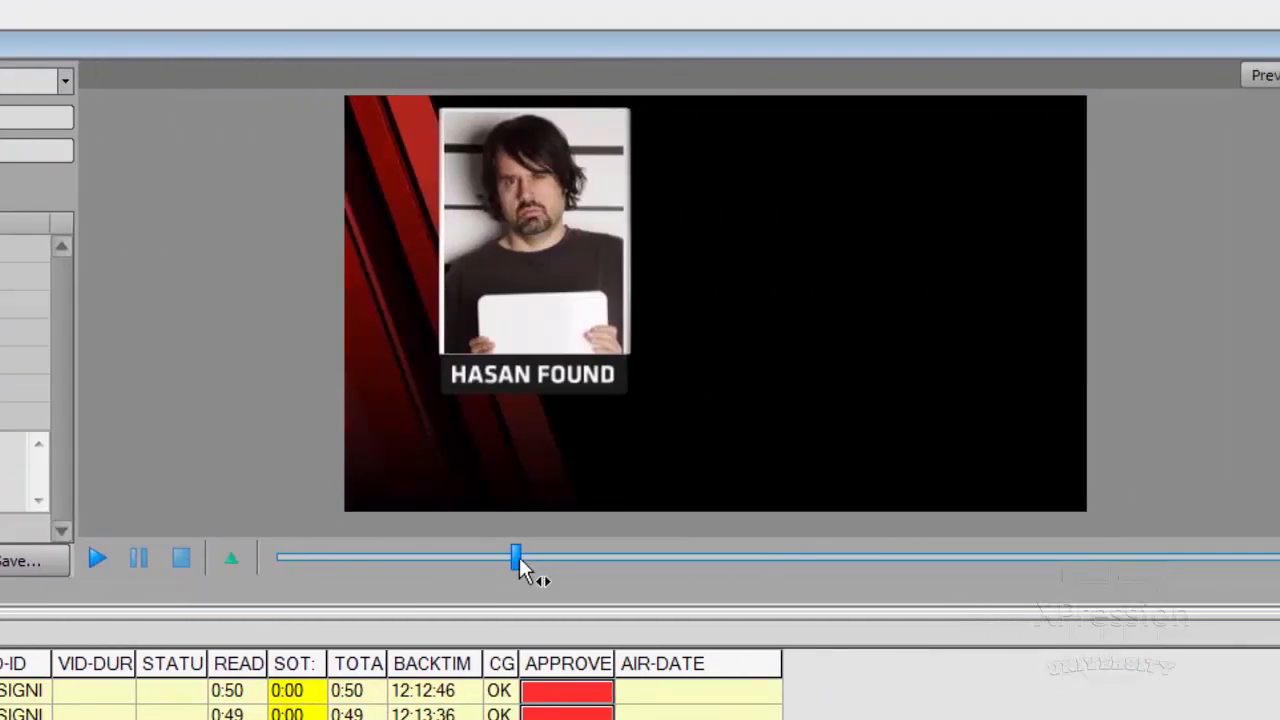
# - Preview the graphic's animation from its start and insert the graphic into the TERRORIST TRIAL script at the paragraph beginning "HASAN WAS TAKEN"
pyautogui.moveTo(518, 558); pyautogui.dragTo(500, 562)
pyautogui.moveTo(338, 612); pyautogui.dragTo(266, 609)
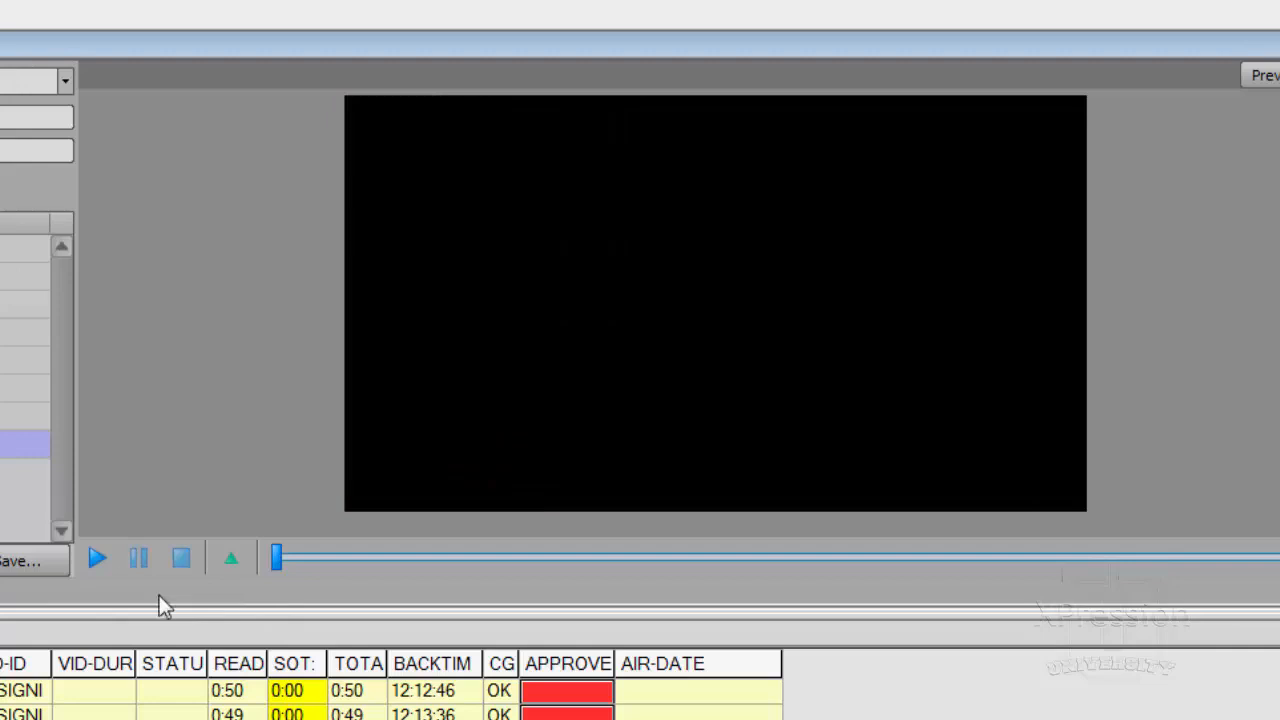
pyautogui.click(97, 555)
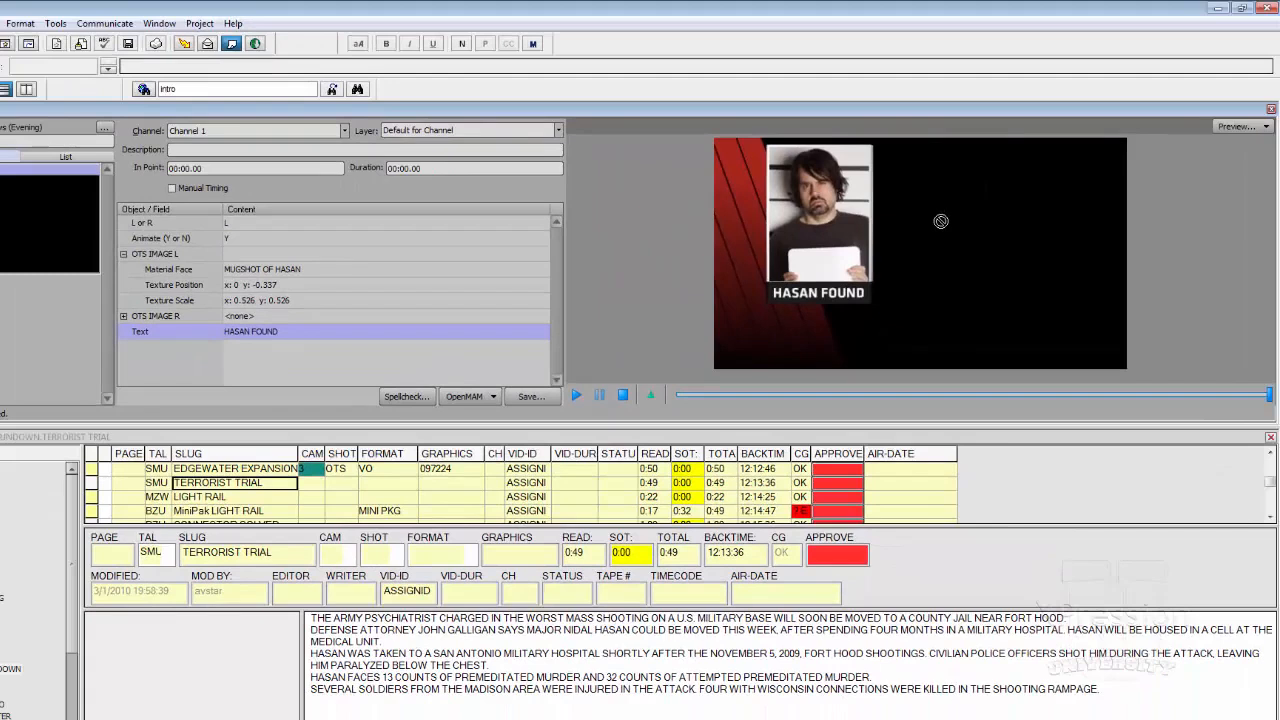
pyautogui.moveTo(941, 221); pyautogui.dragTo(351, 664)
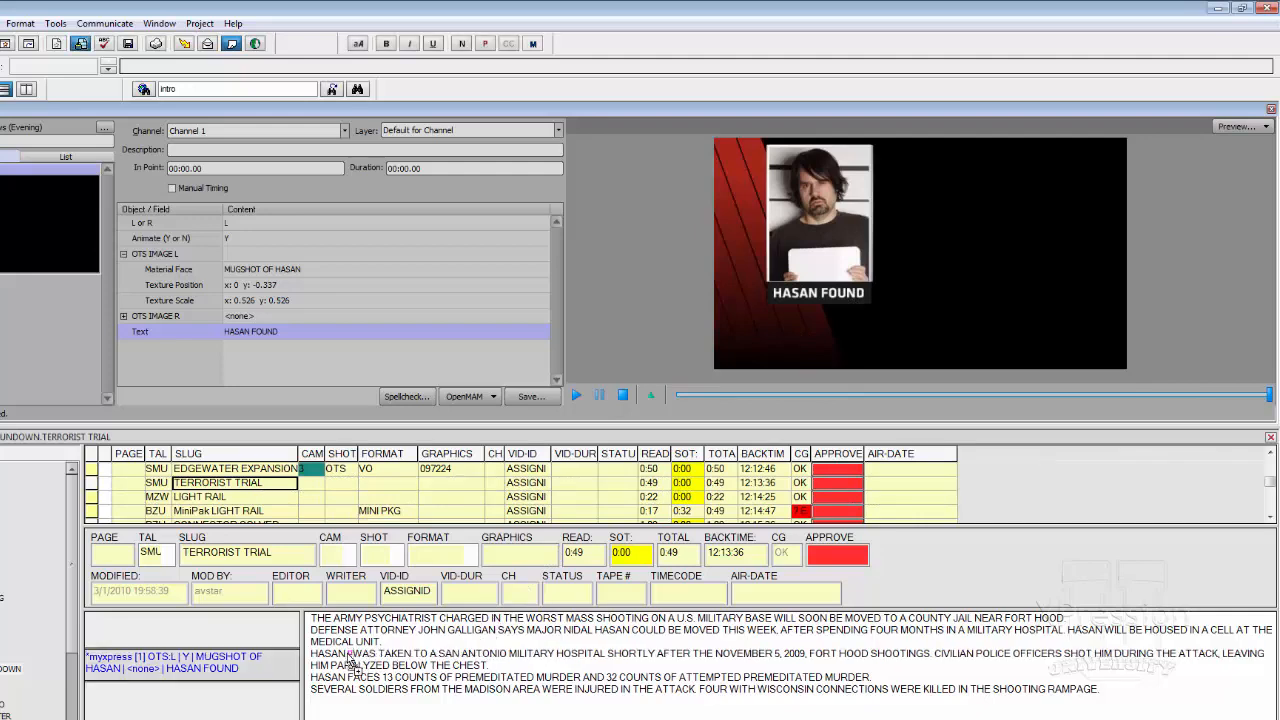